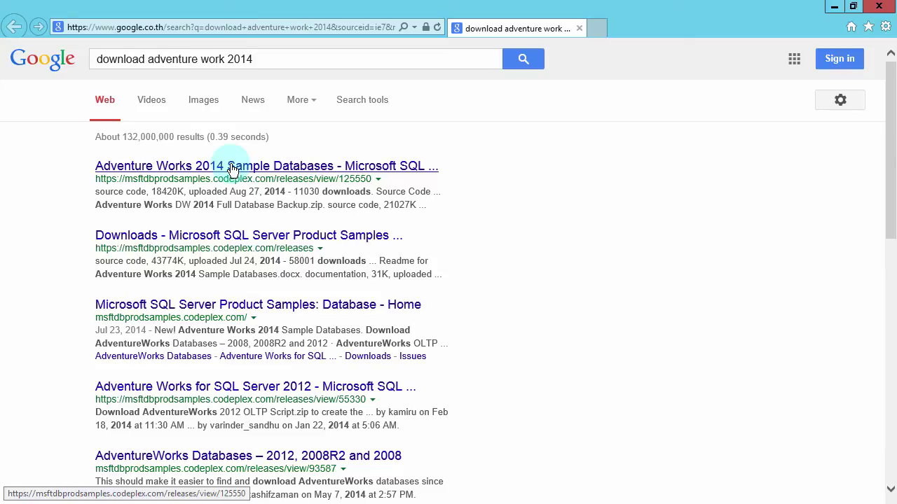
Open the Adventure Works 2014 Sample Databases release page and save Adventure Works 2014 Full Database Backup.zip.
left_click(231, 168)
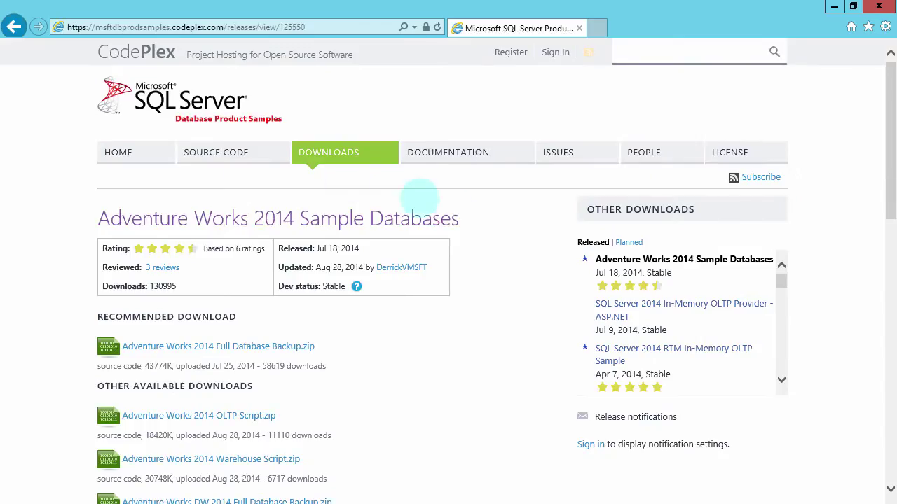
scroll(510, 222, "down", 2)
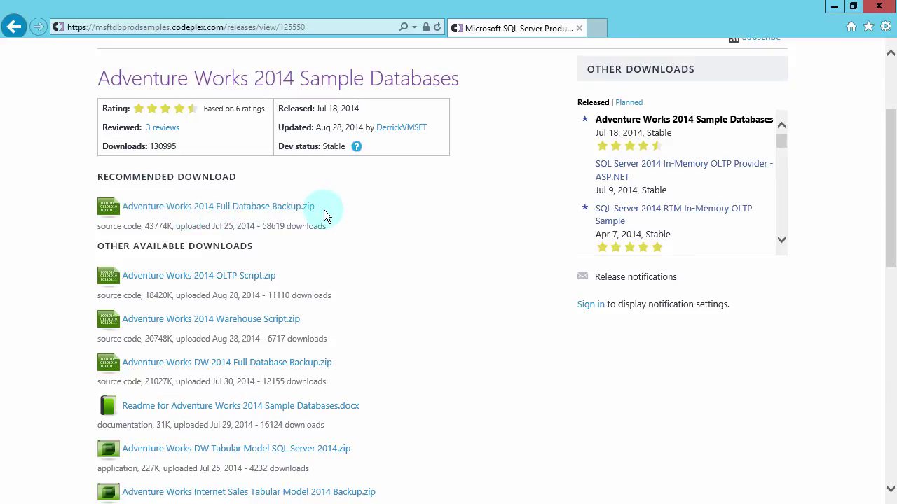
left_click(284, 211)
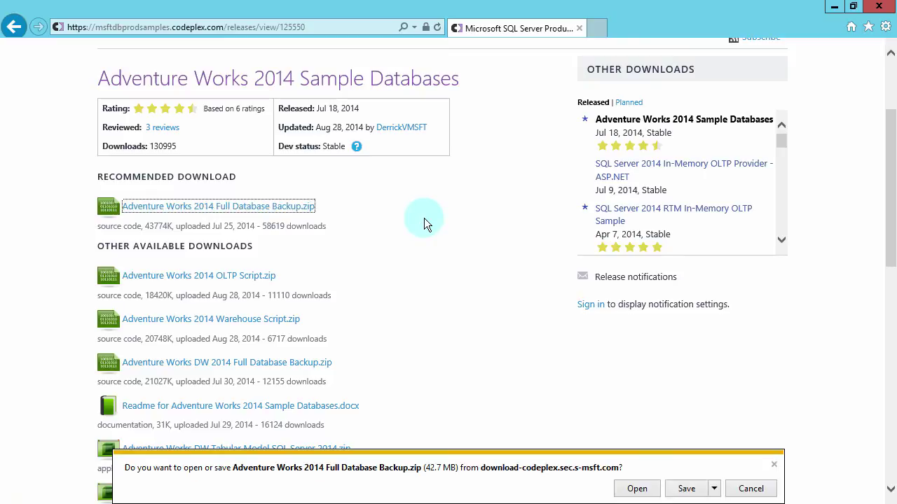
left_click(688, 488)
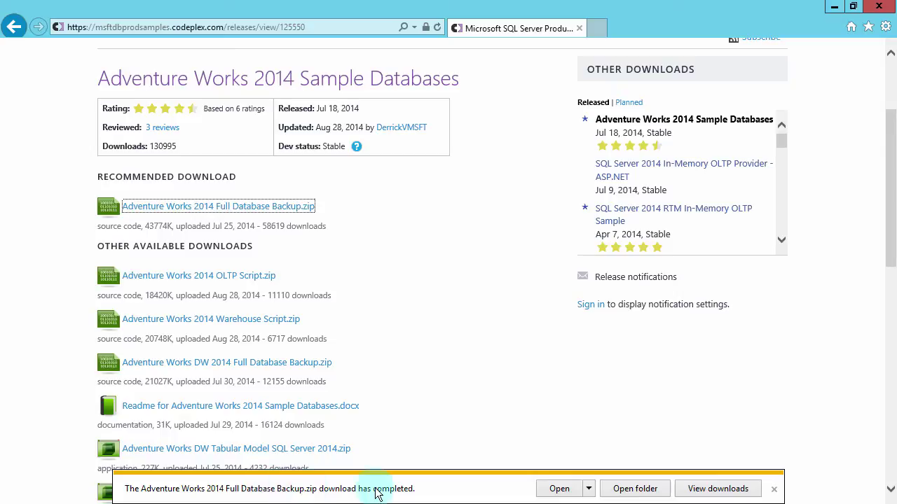
Show the Downloads folder and the C:\temp folder side by side in two File Explorer windows.
left_click(631, 492)
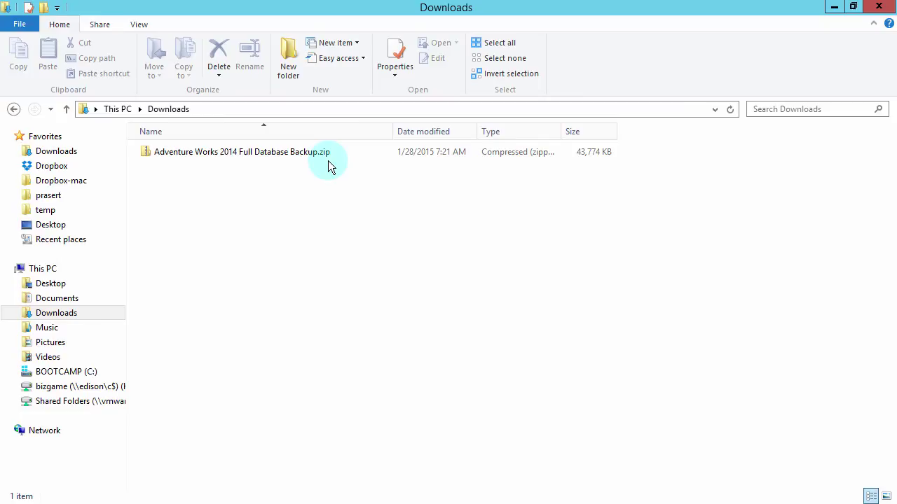
key("super+e")
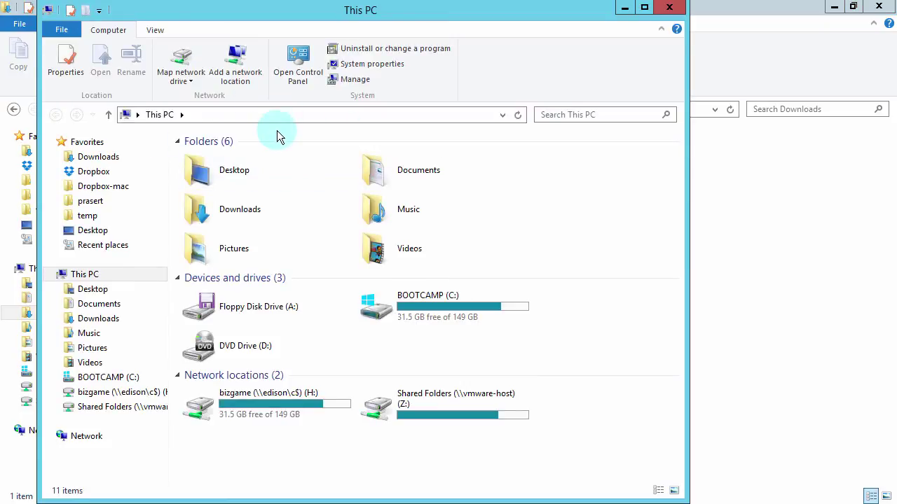
left_click(109, 377)
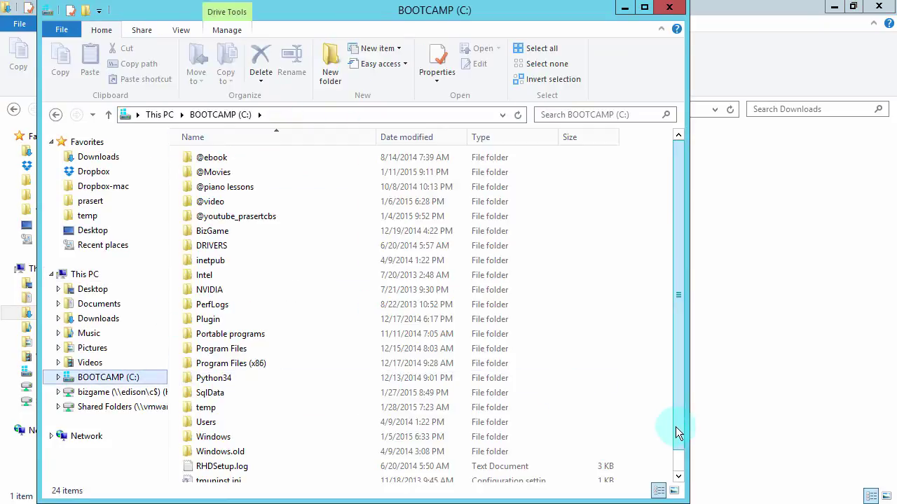
left_click_drag(675, 427, 675, 436)
double_click(210, 394)
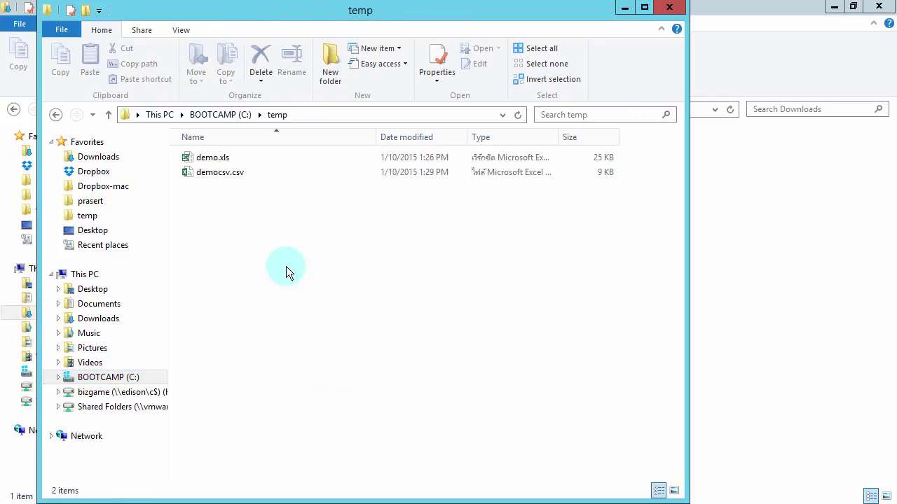
key("super+Right")
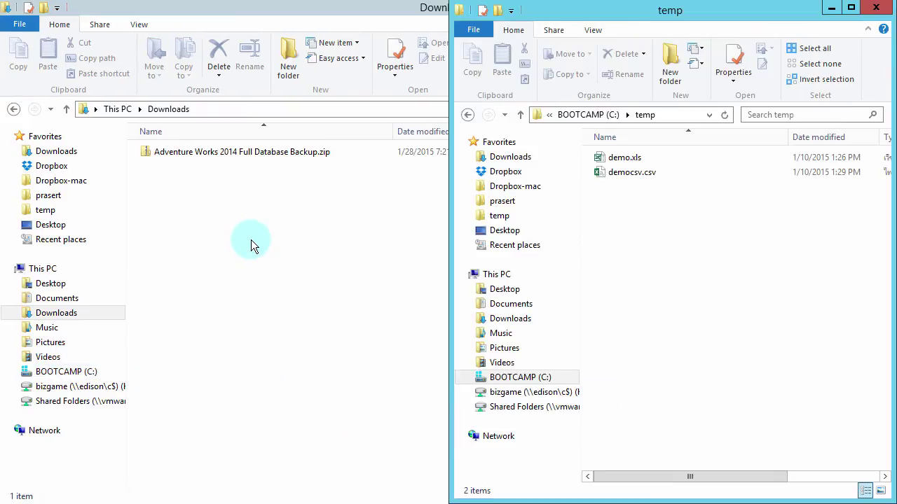
left_click(259, 258)
key("super+Left")
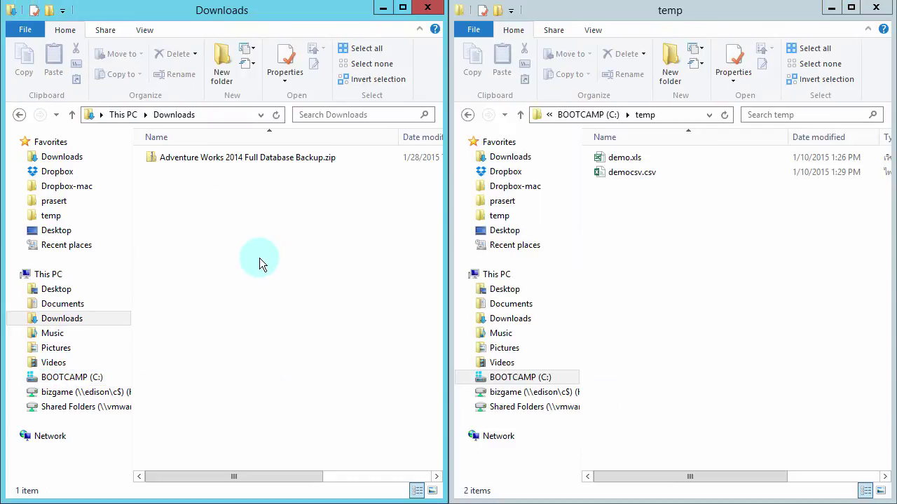
Open Adventure Works 2014 Full Database Backup.zip and copy AdventureWorks2014.bak from it into C:\temp.
left_click(228, 161)
double_click(228, 161)
left_click(214, 162)
left_click_drag(214, 162, 678, 303)
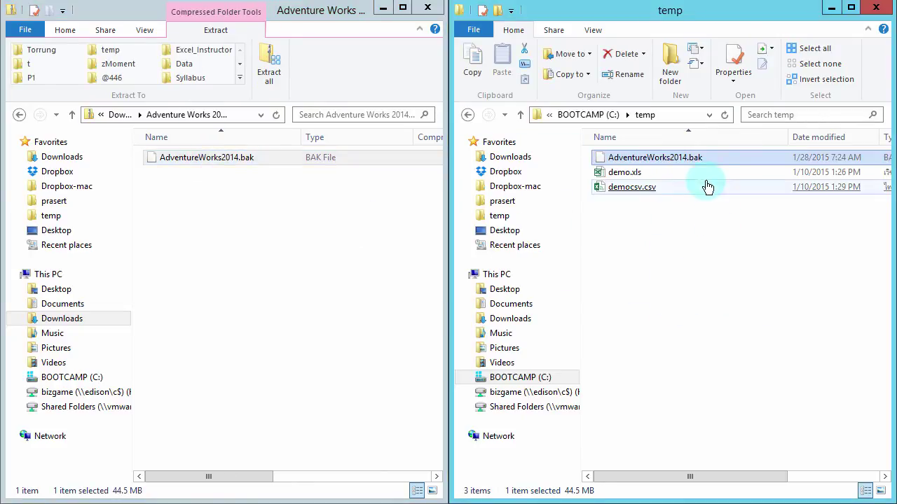
Switch to SQL Server Management Studio, allow it administrator rights and connect to EDISON\SQLEXPRESS with Windows Authentication.
mouse_move(697, 169)
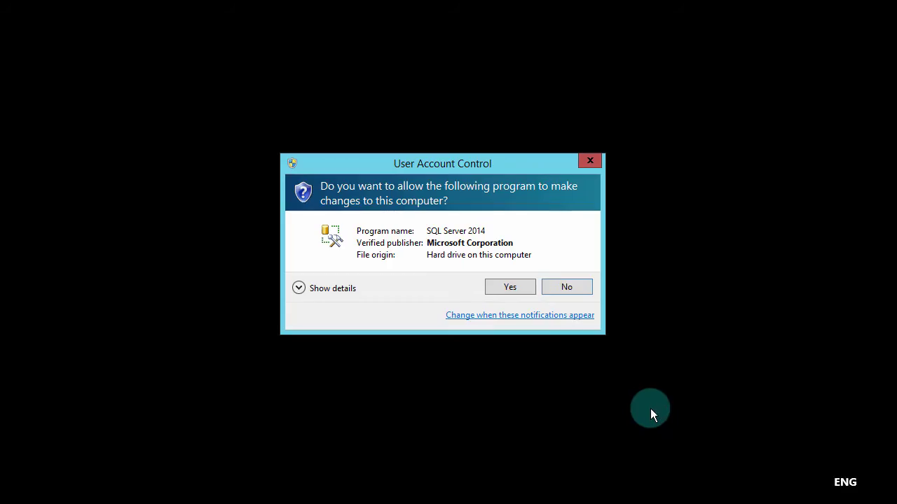
left_click(505, 288)
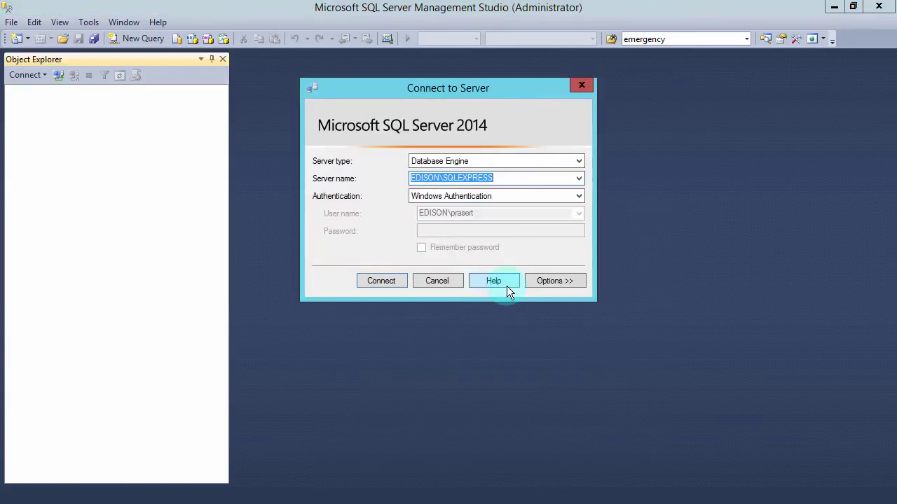
left_click(381, 281)
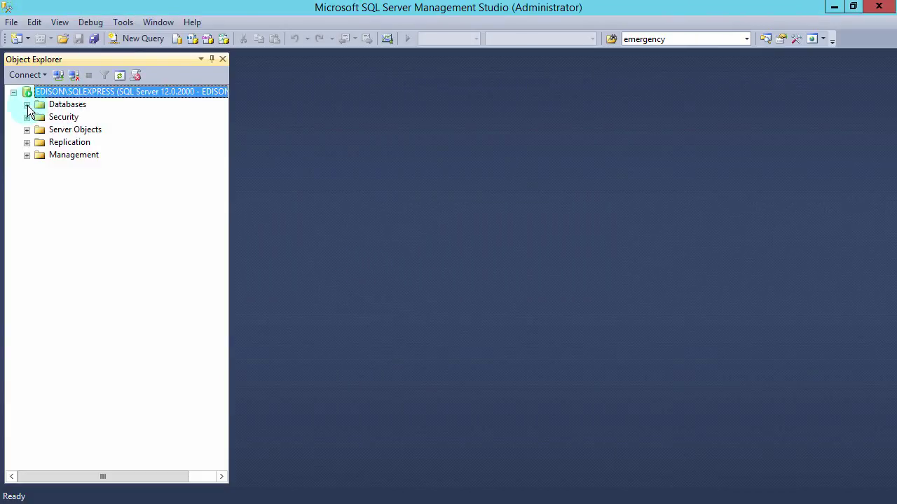
Expand the server's Databases folder and start a database restore with a device as the source.
left_click(26, 105)
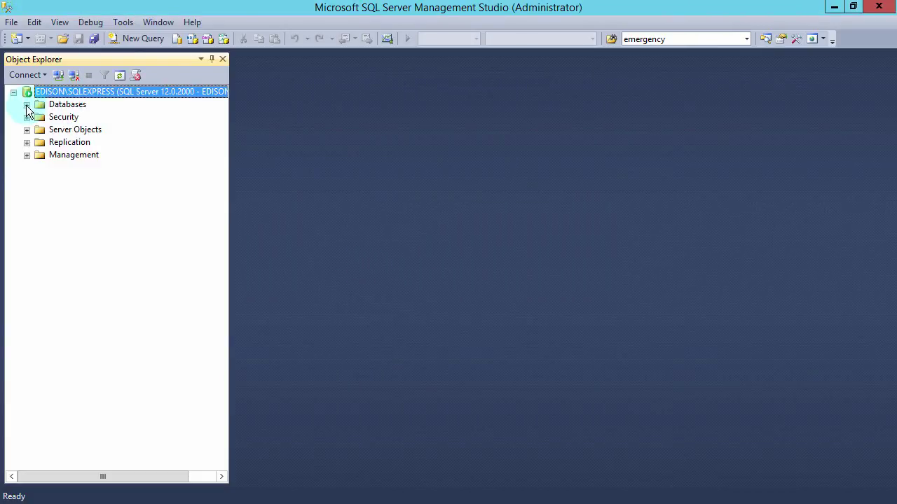
left_click(68, 105)
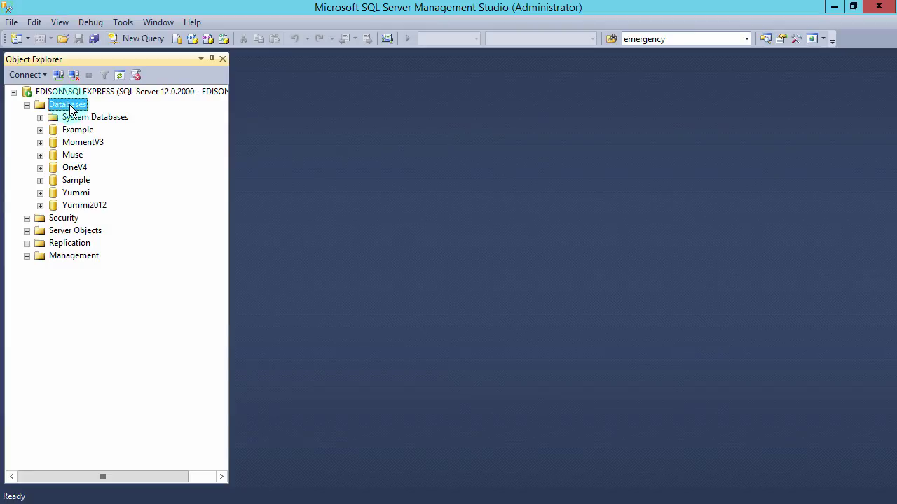
right_click(69, 107)
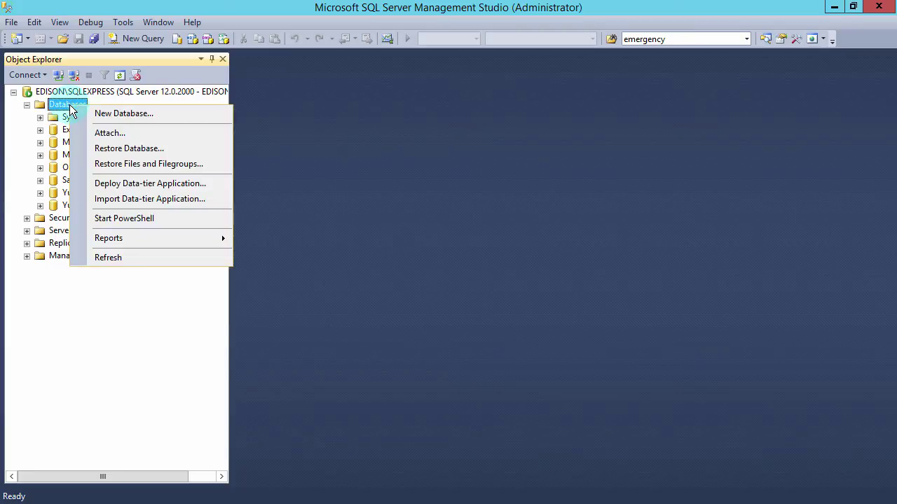
left_click(180, 148)
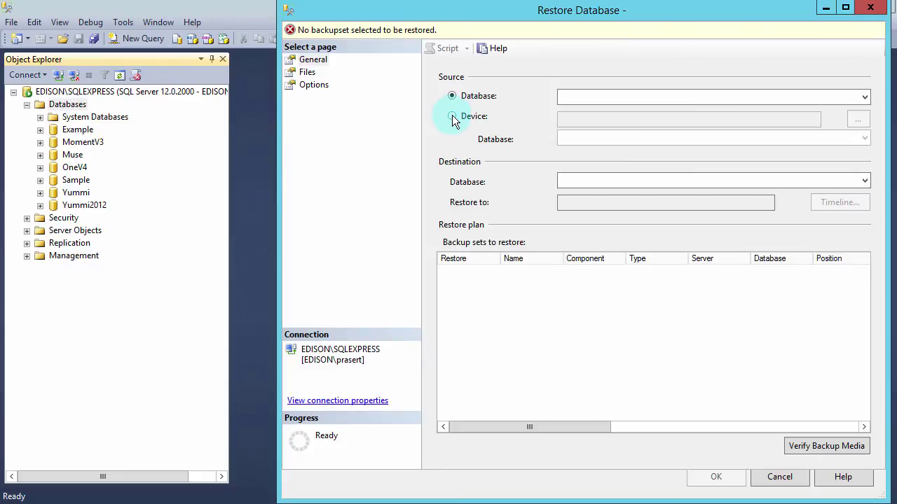
left_click(453, 117)
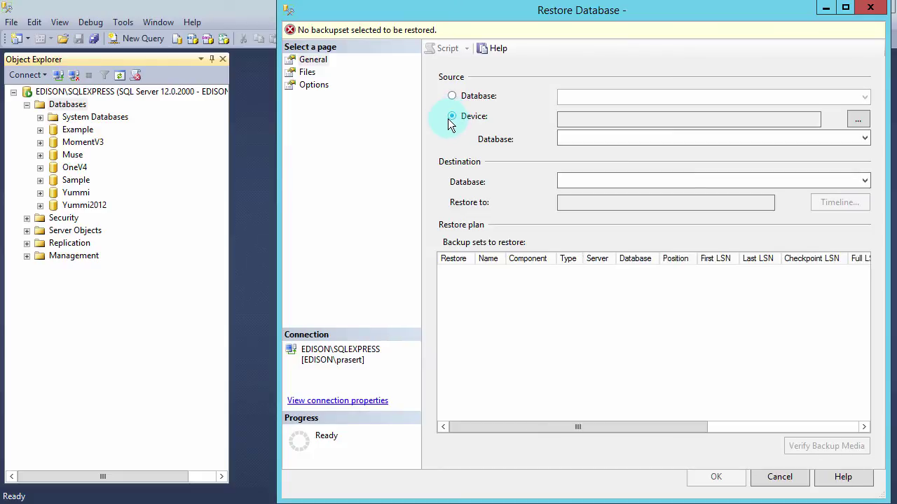
Add C:\temp\AdventureWorks2014.bak as the backup file and restore the AdventureWorks2014 database from it.
left_click(859, 122)
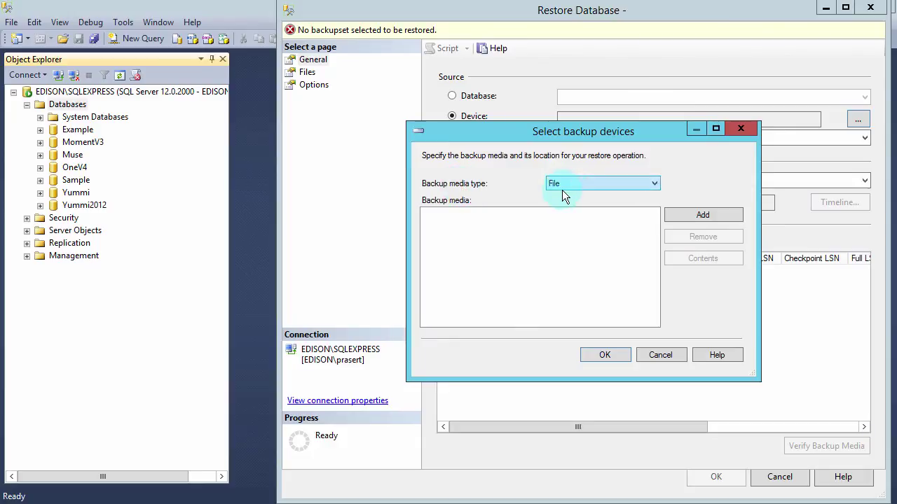
left_click(692, 213)
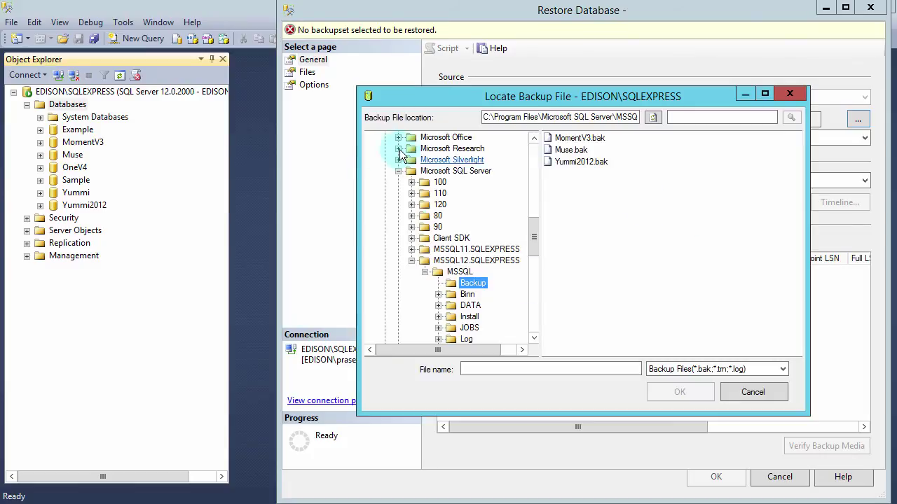
double_click(394, 169)
left_click_drag(533, 253, 533, 314)
left_click(415, 305)
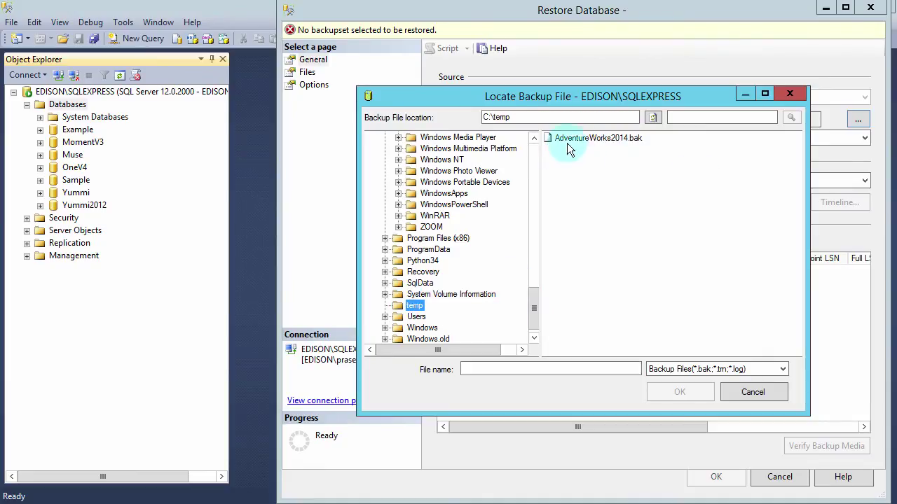
left_click(604, 138)
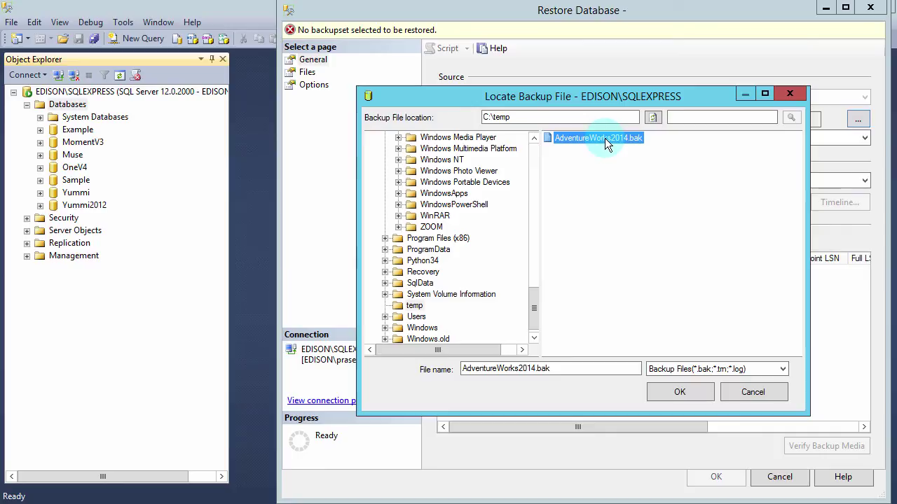
left_click(681, 391)
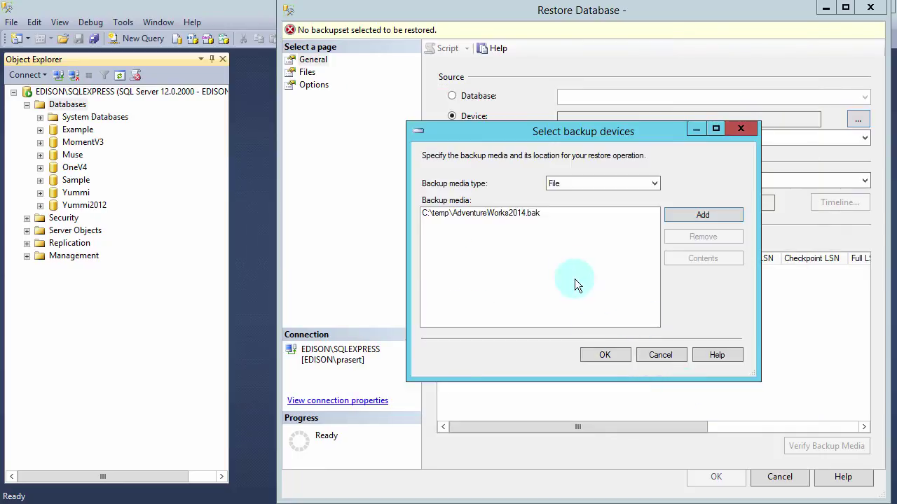
left_click(604, 355)
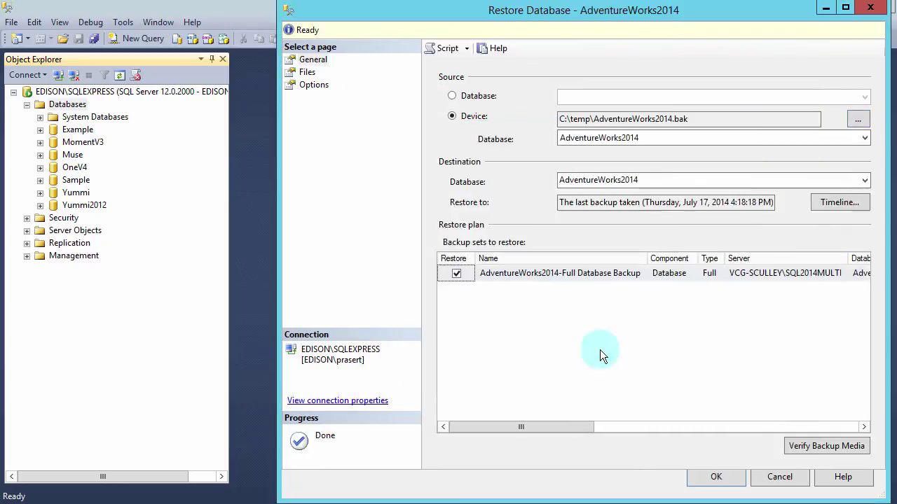
left_click(726, 478)
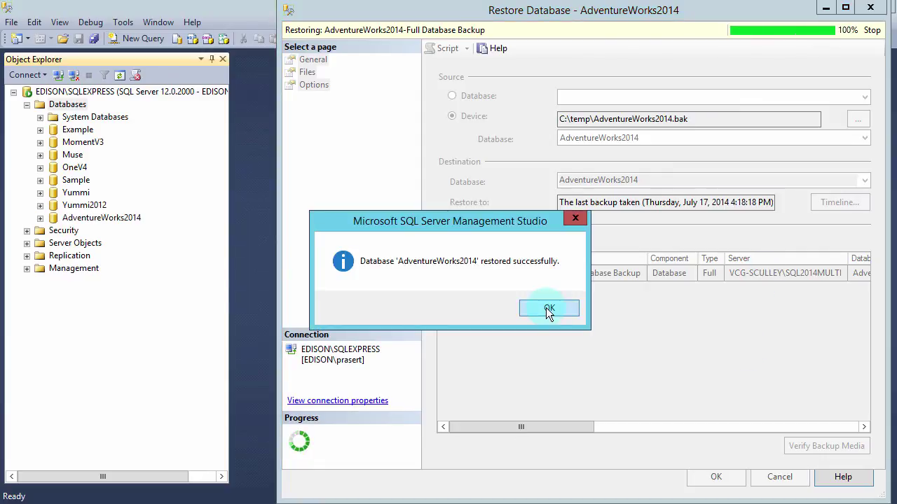
left_click(548, 308)
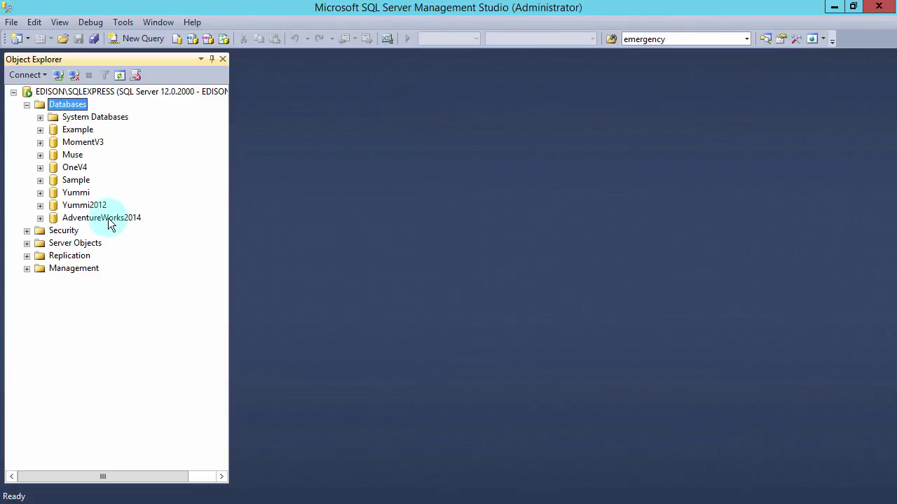
Expand the tables of the AdventureWorks2014 database and select the top 2000 rows of Person.Person.
left_click(40, 218)
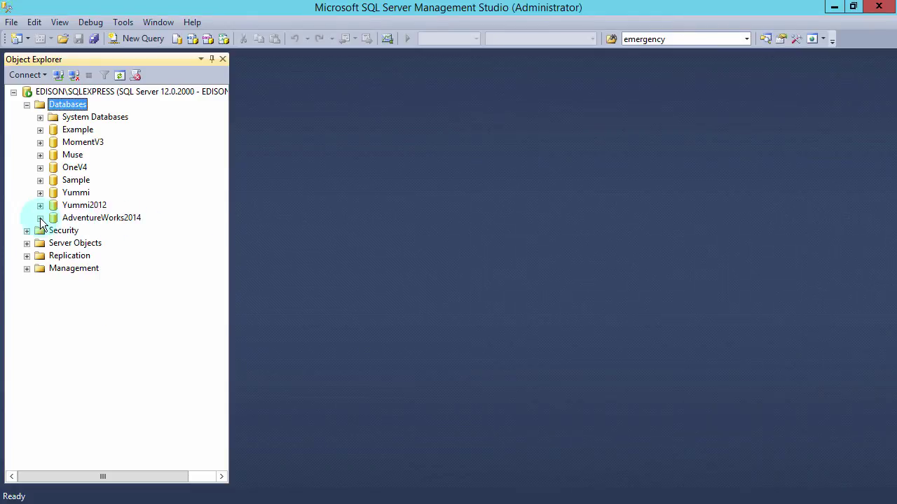
left_click(54, 243)
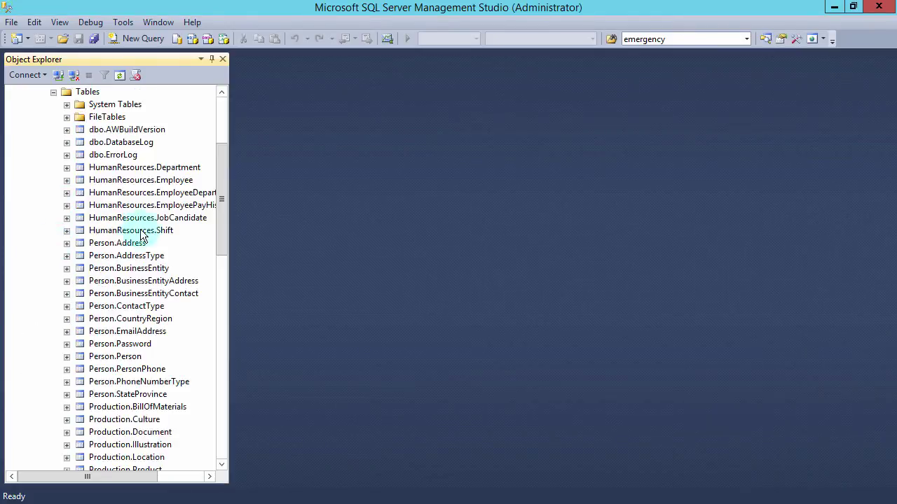
left_click(121, 357)
right_click(122, 358)
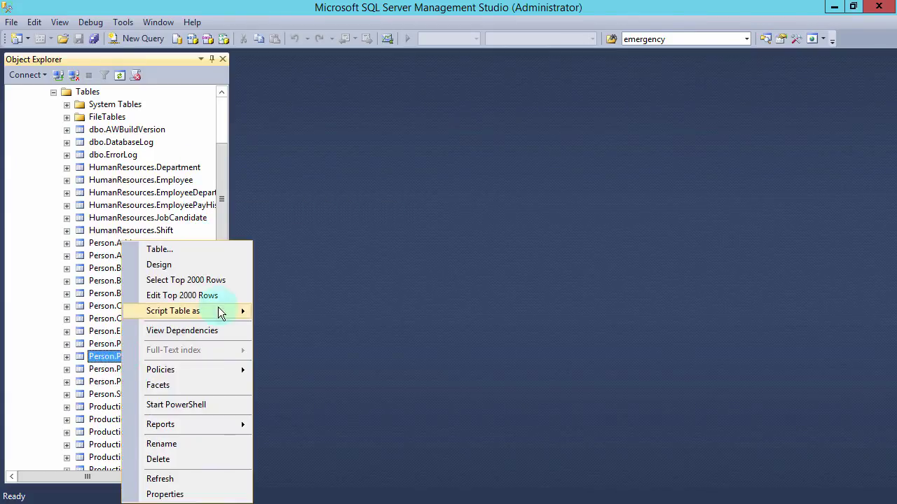
left_click(203, 281)
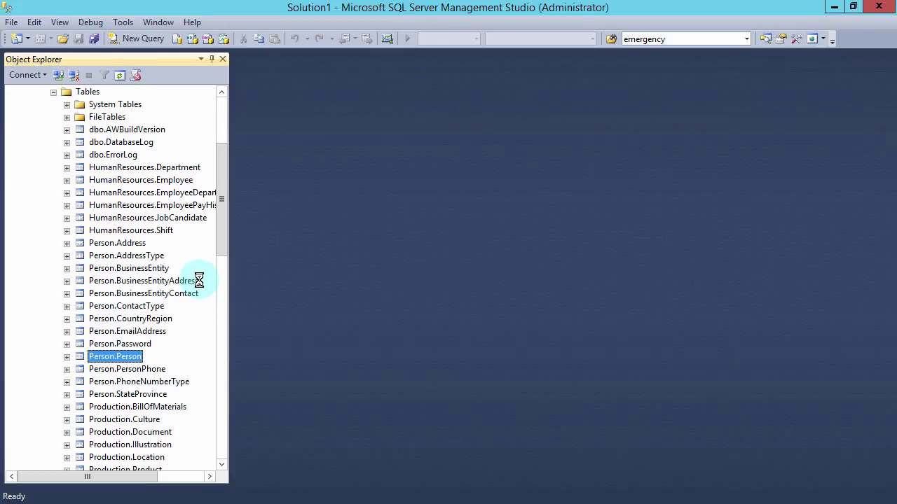